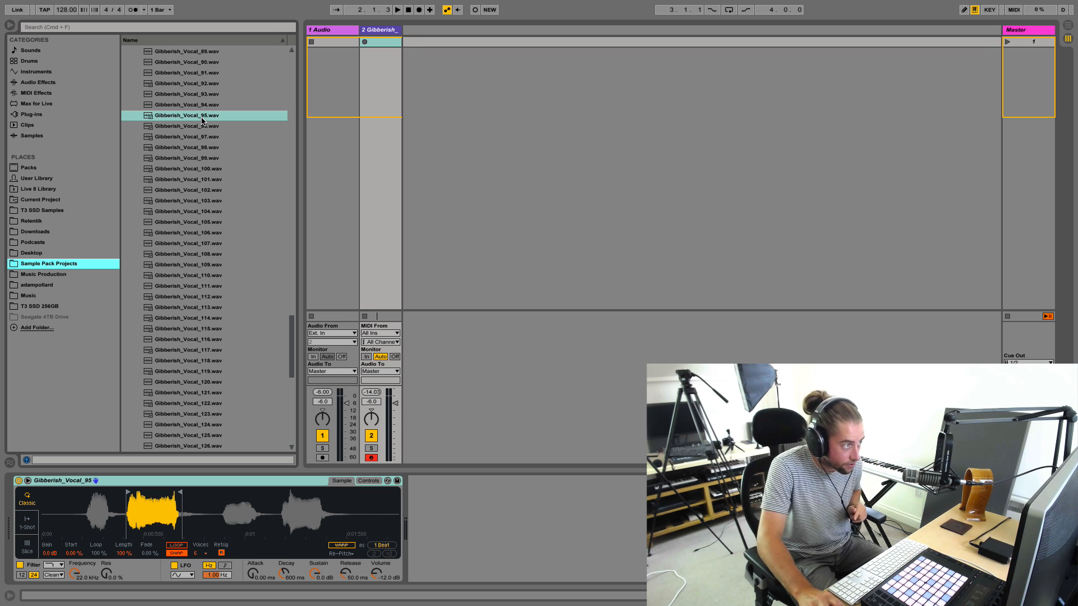
Add Gibberish_Vocal_95.wav to the audio track's first clip slot and trim it to the second vocal sound, about 0:00:408 to 0:00:757
left_click_drag(212, 116, 325, 43)
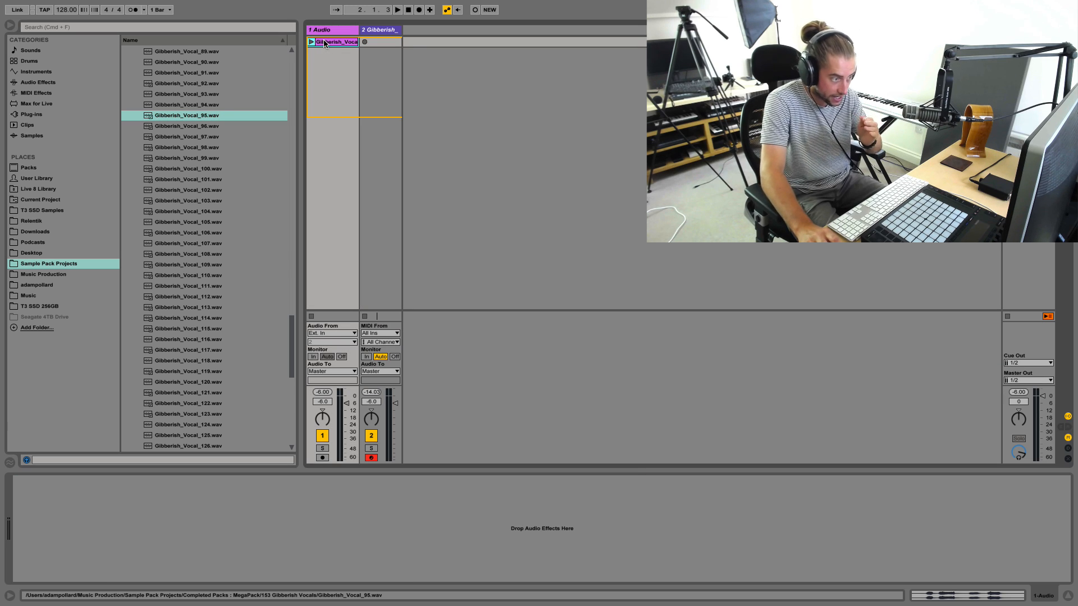
left_click(977, 600)
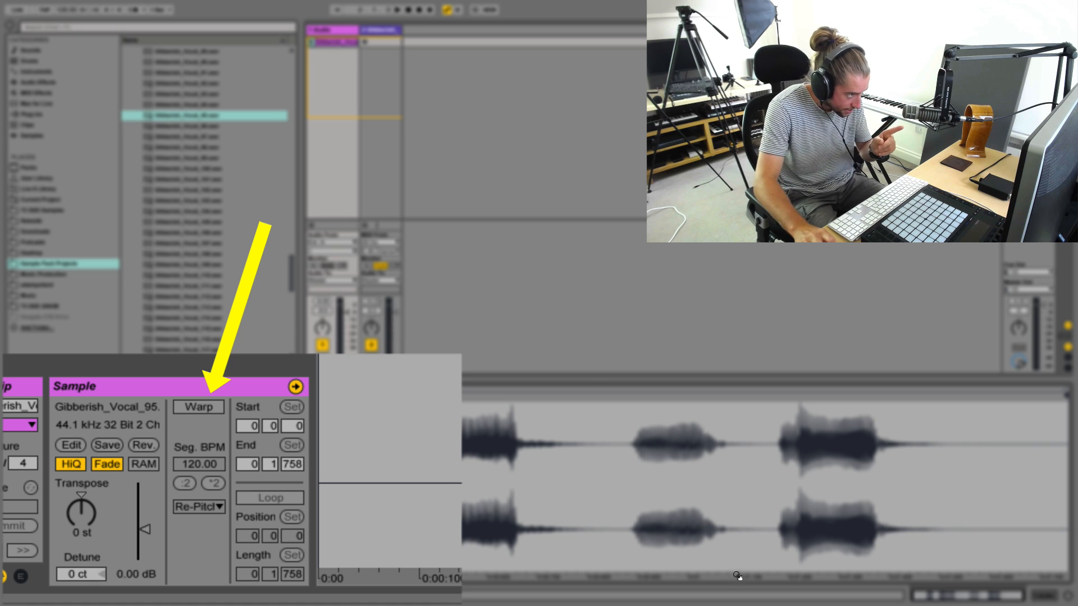
left_click(312, 42)
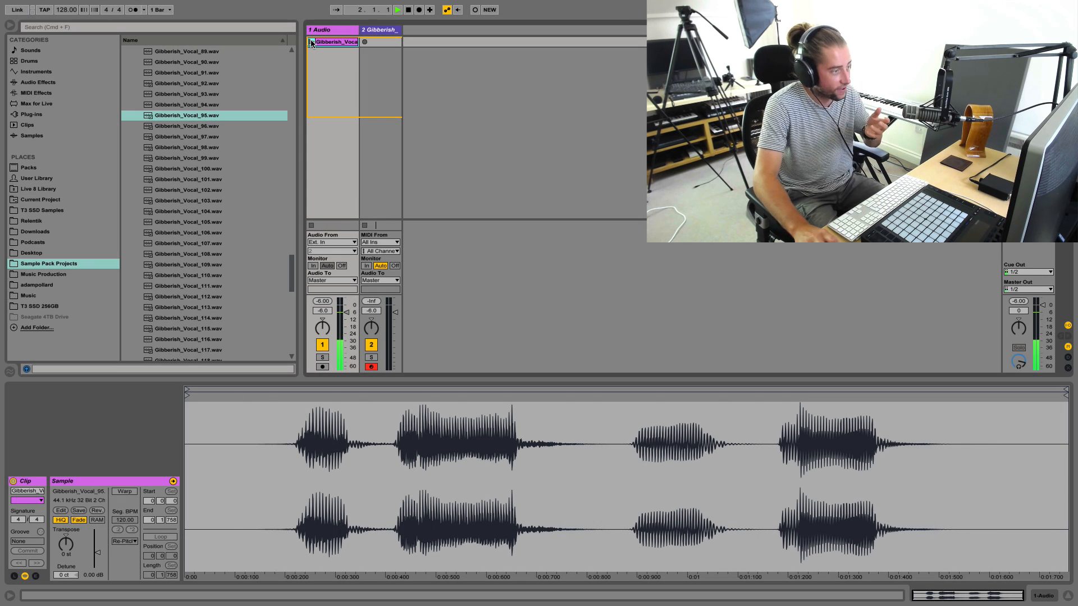
left_click_drag(193, 394, 395, 407)
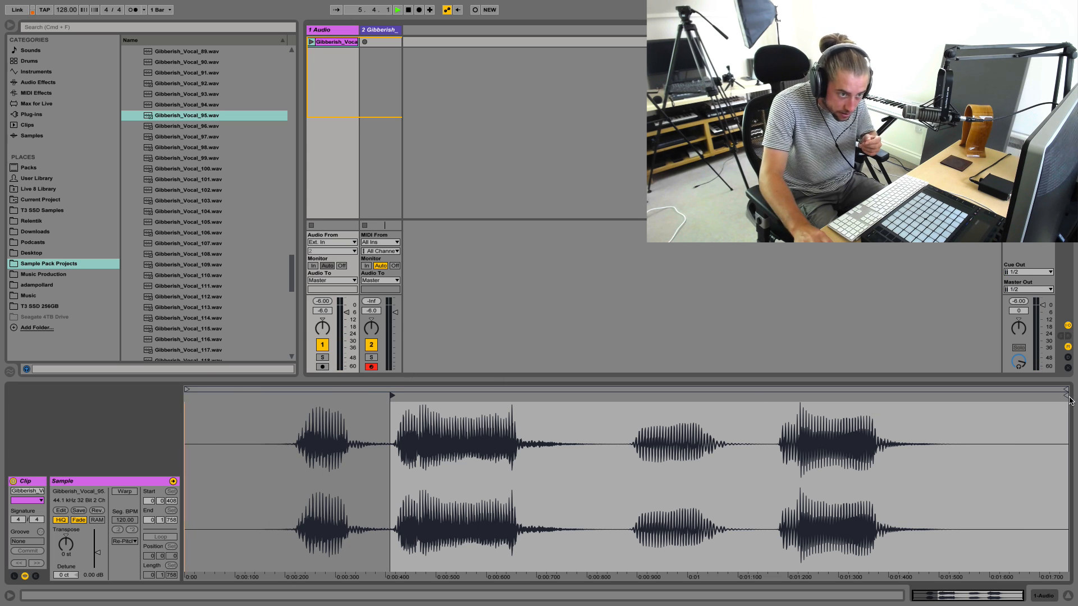
left_click_drag(1064, 396, 563, 422)
Compare the sample region selected in the second track's Simpler with the trimmed clip on the audio track
left_click(379, 42)
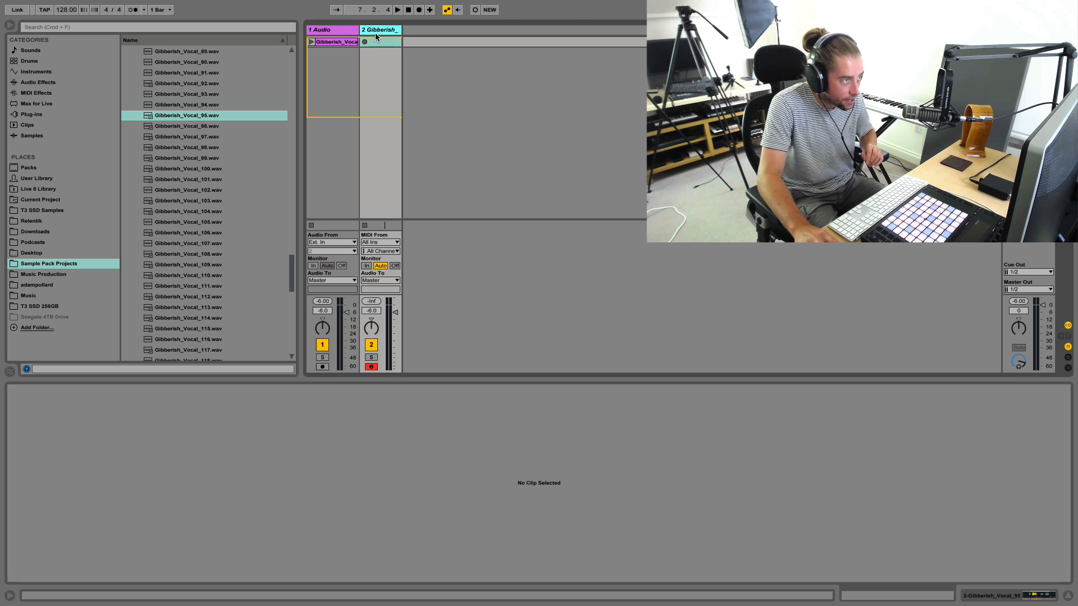
left_click(1040, 599)
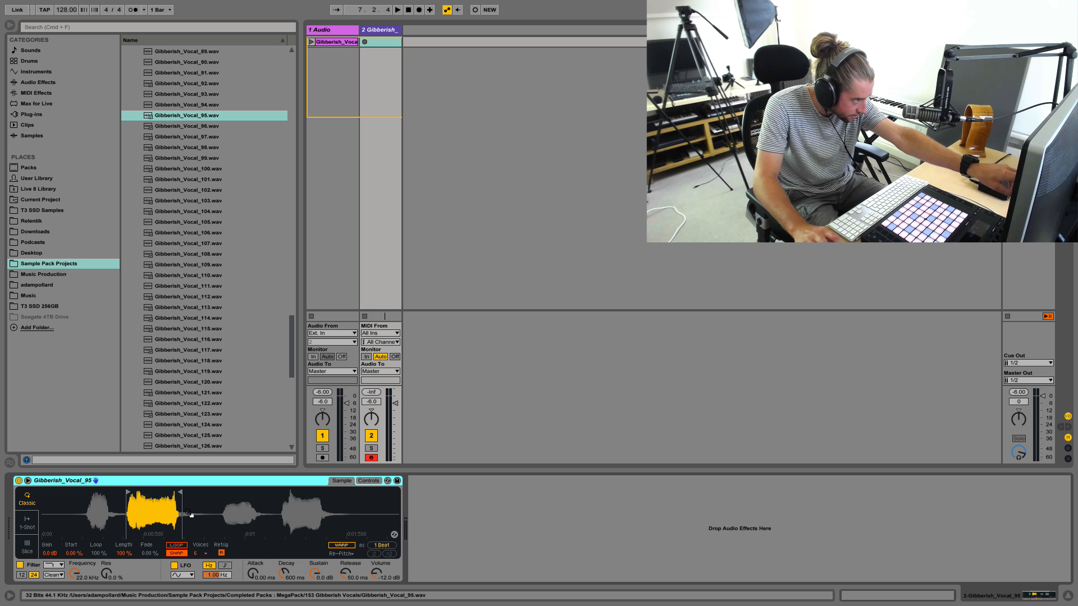
left_click(350, 42)
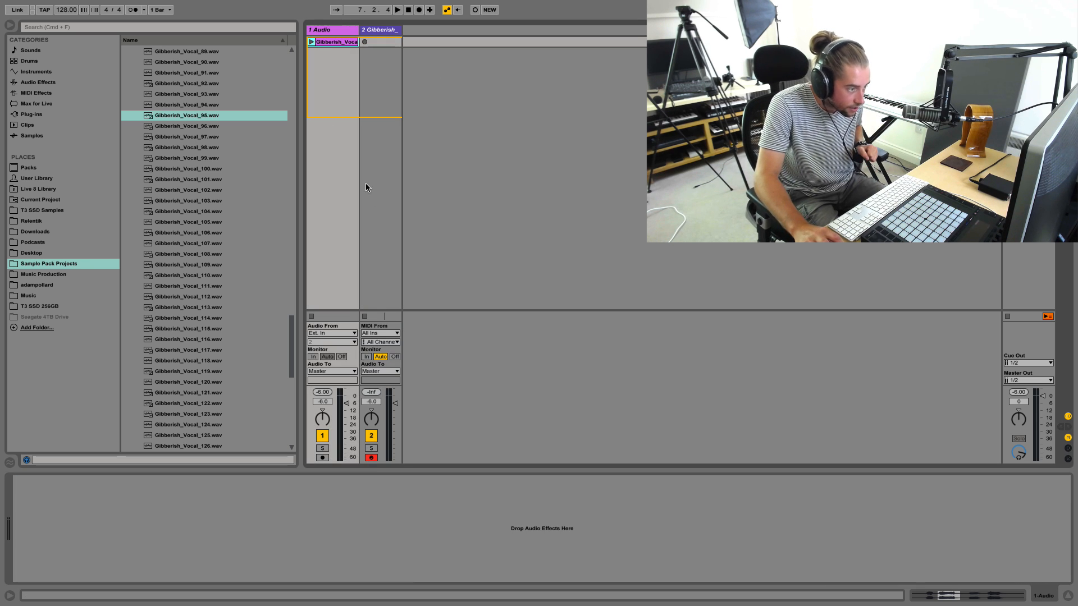
key("shift+Tab")
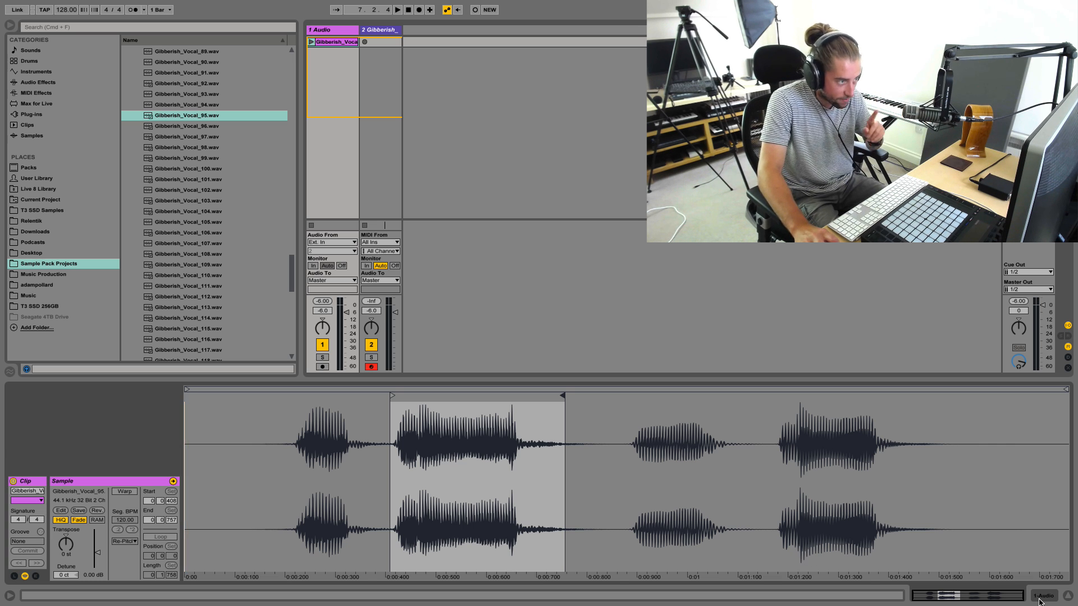
Add a Spectrum with an expanded display to the audio track and play the clip through it to capture its peaks
left_click(52, 82)
scroll(168, 280, "down", 3)
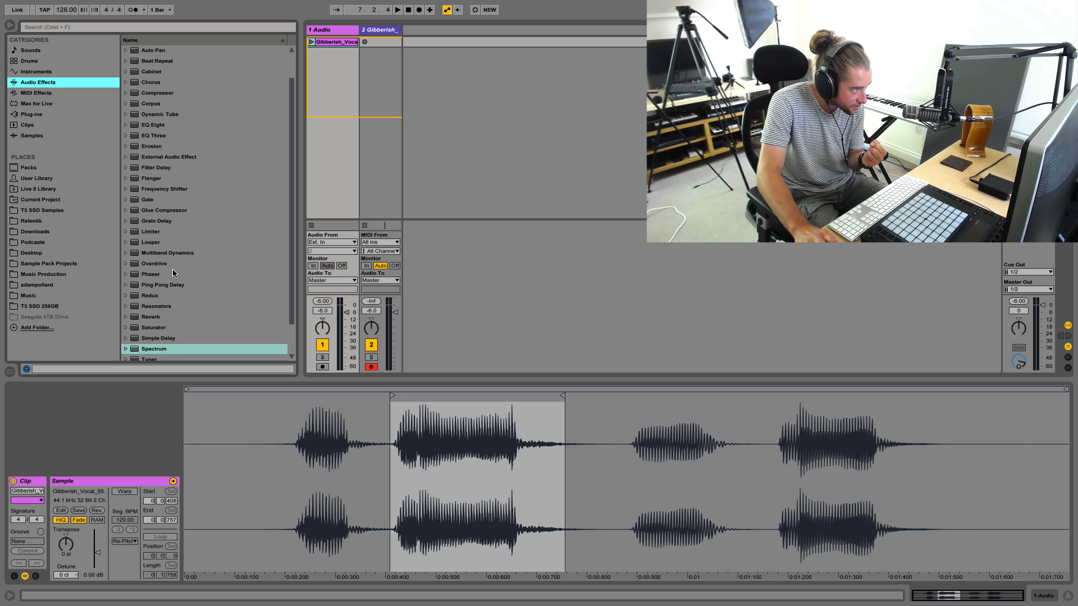
double_click(164, 346)
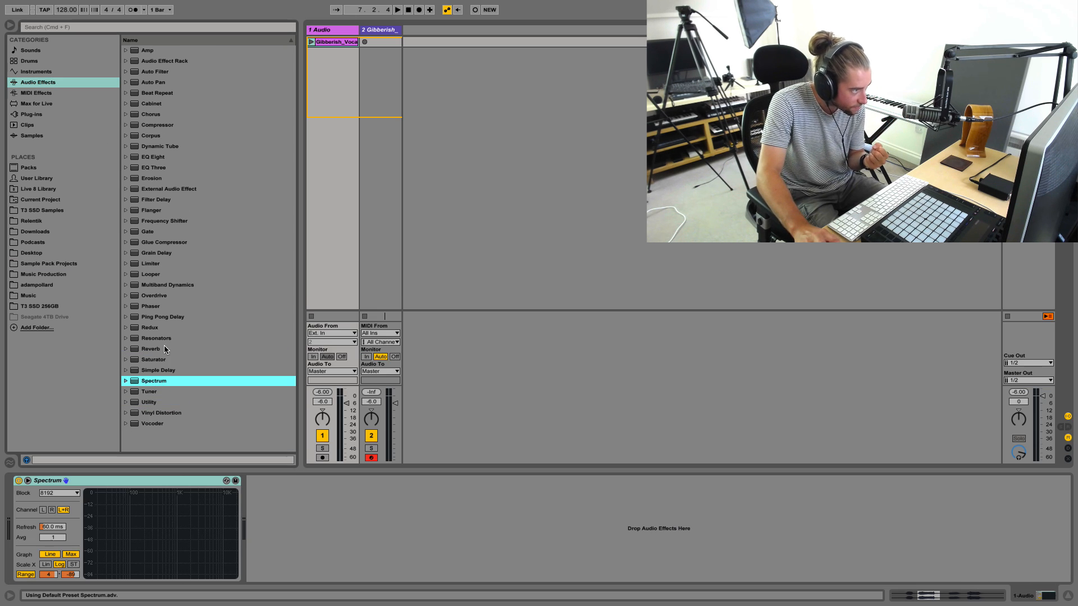
left_click(28, 481)
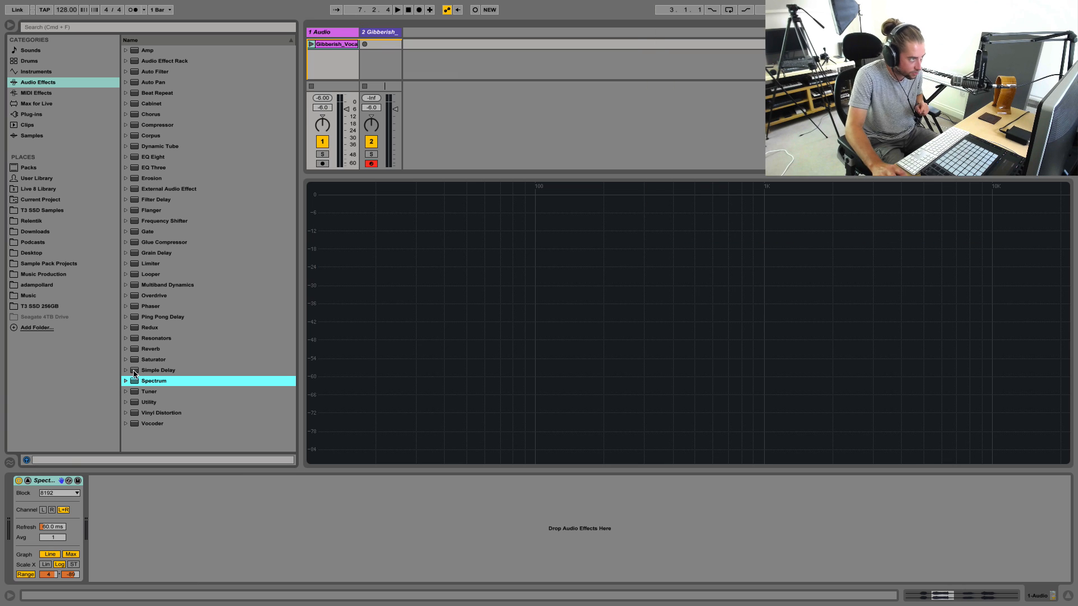
key("space")
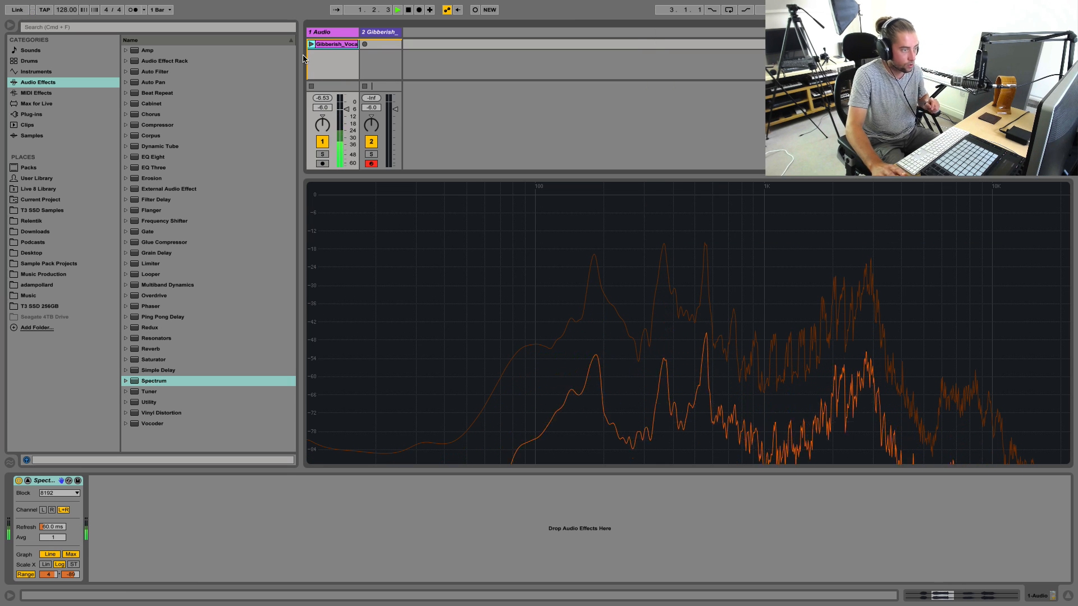
key("space")
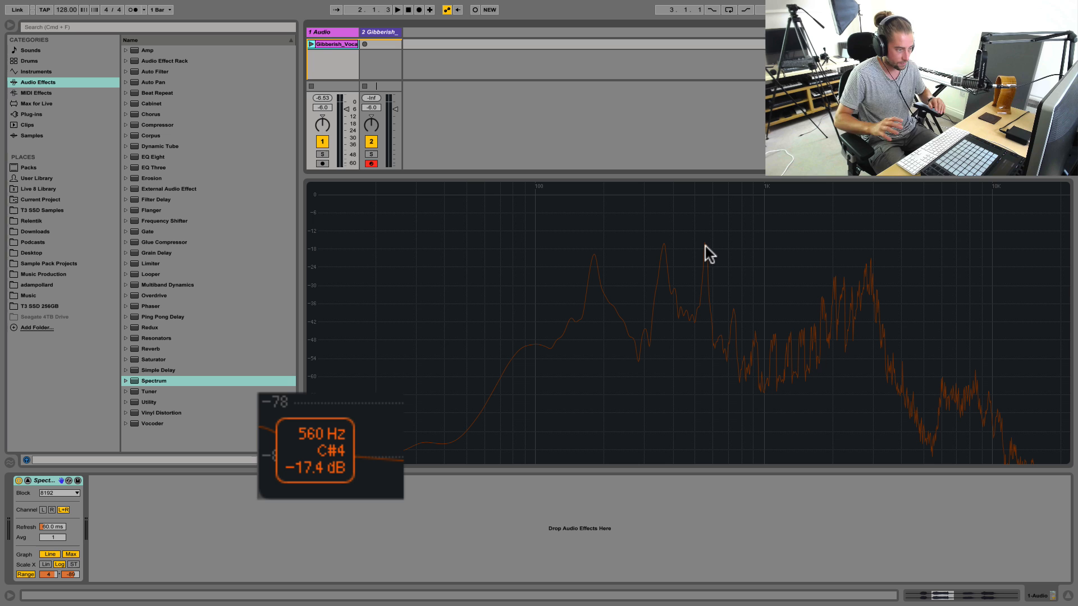
Calculate 3*180 and 3*181 in Spotlight to check the vocal's harmonic frequencies
key("super+space")
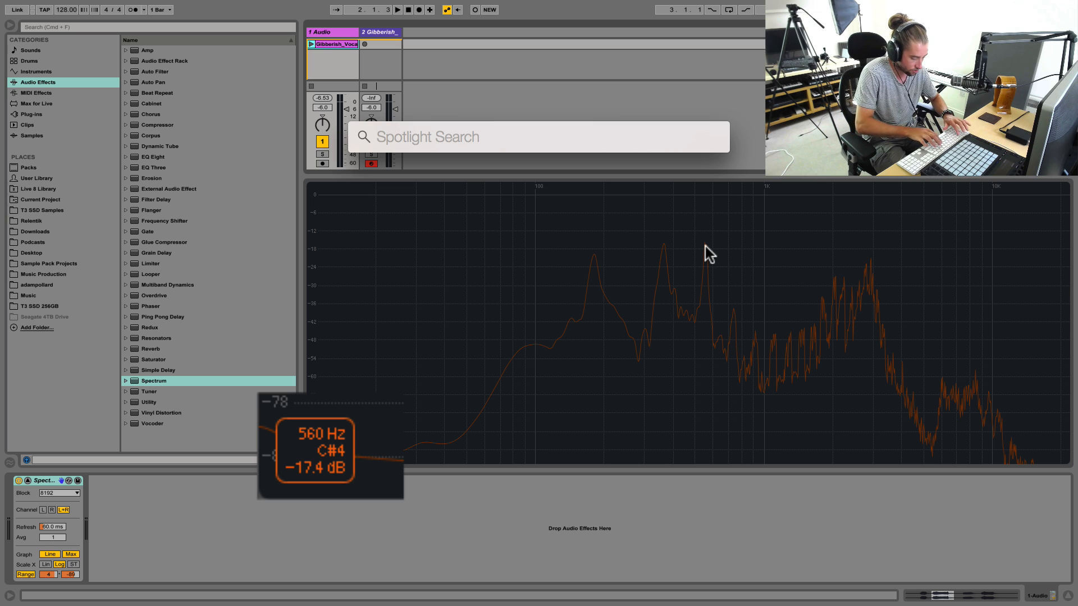
type("3*180")
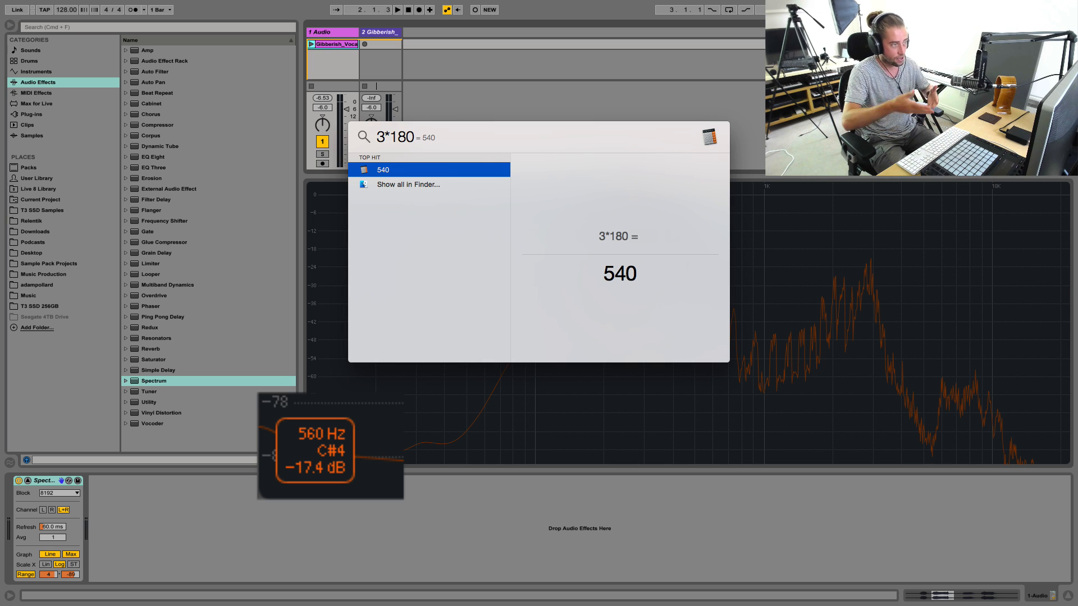
key("BackSpace")
type("1")
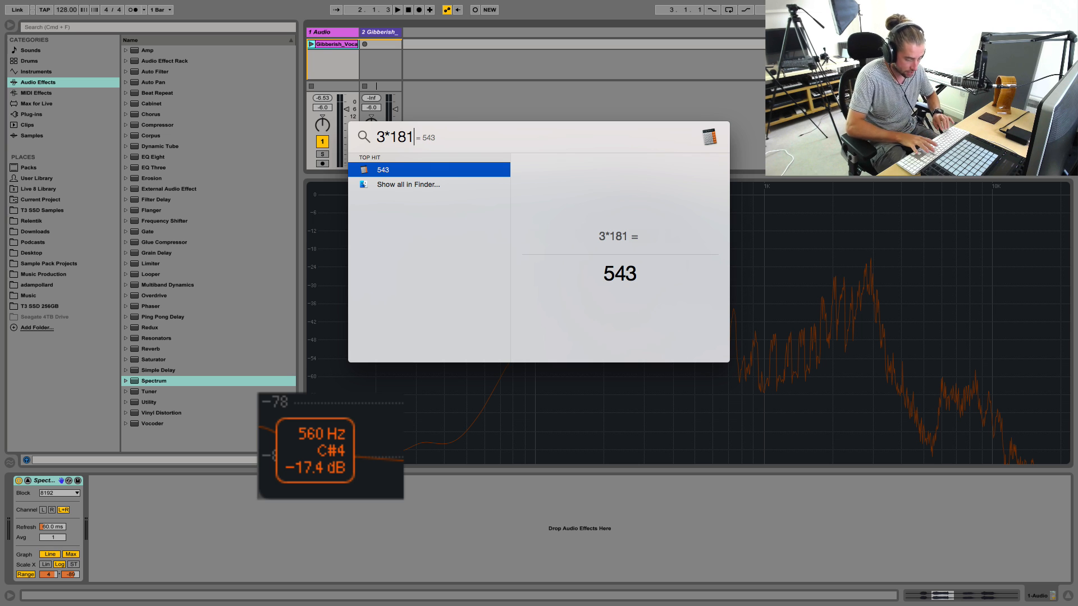
key("BackSpace")
key("BackSpace")
key("BackSpace")
key("BackSpace")
key("BackSpace")
key("Escape")
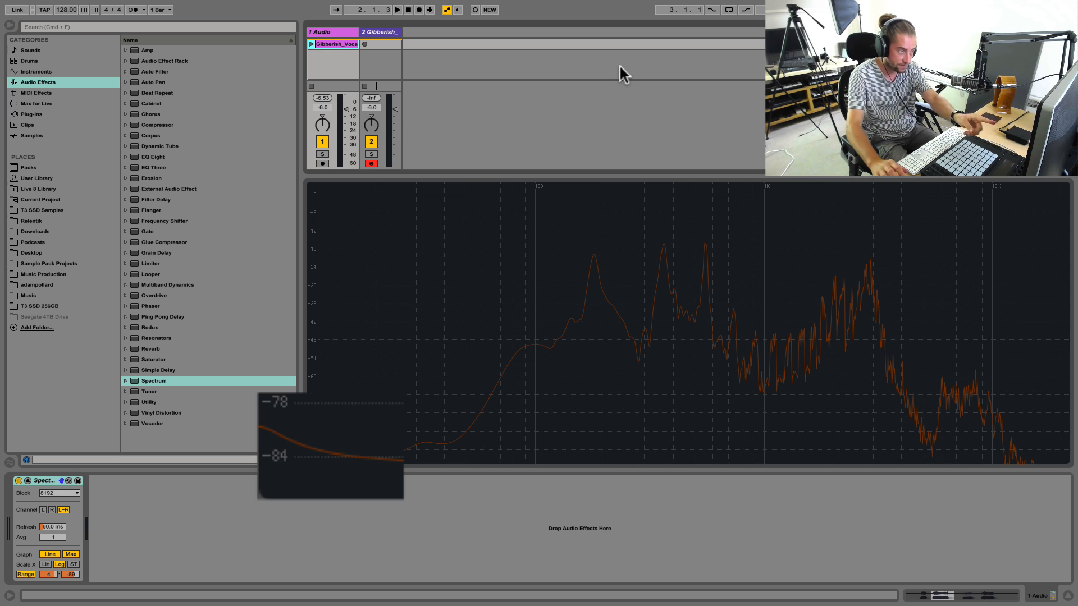
Convert the second track's Simpler to a Sampler and set its root key to F#2, the note of the fundamental peak
mouse_move(609, 242)
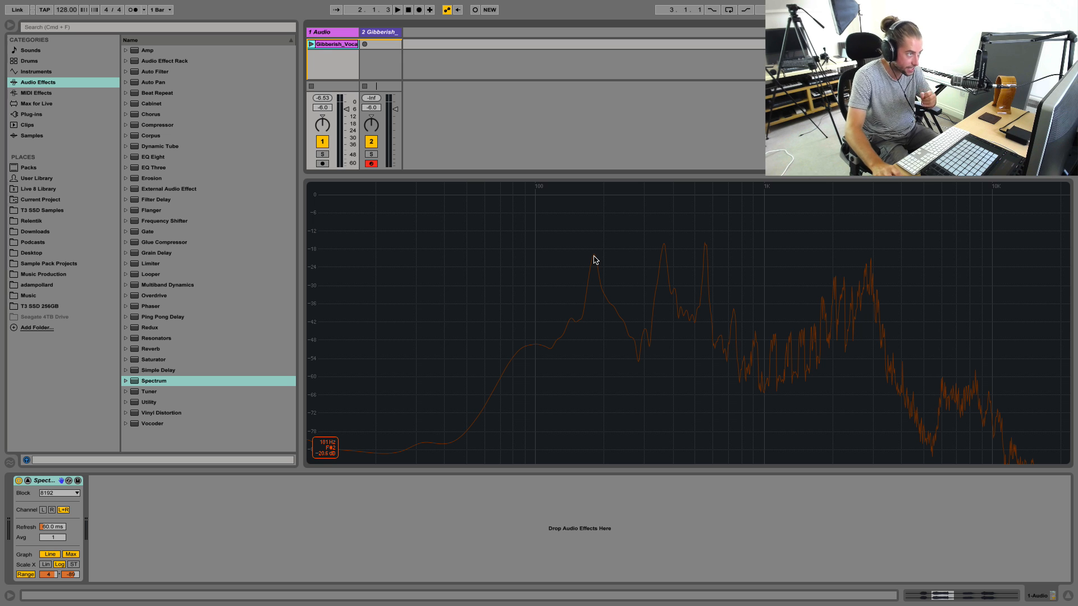
left_click(387, 32)
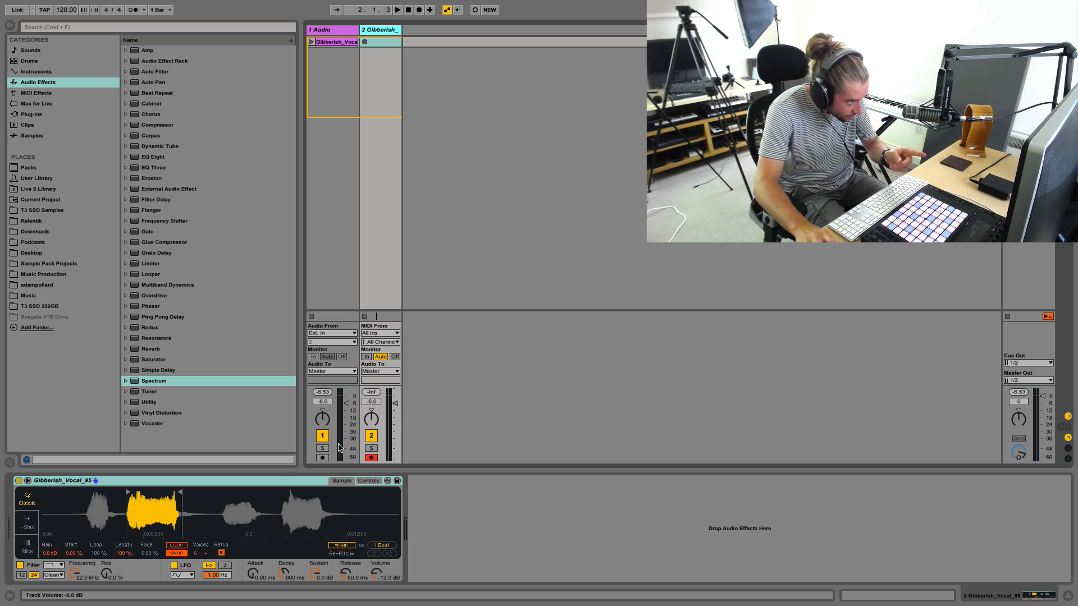
right_click(309, 483)
left_click(317, 478)
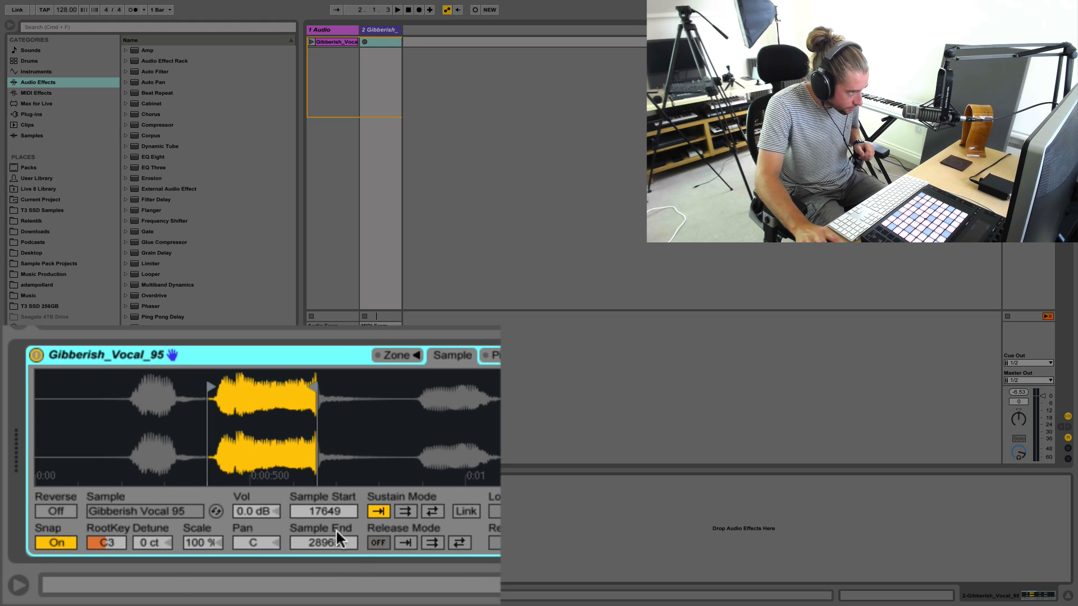
left_click_drag(116, 536, 115, 550)
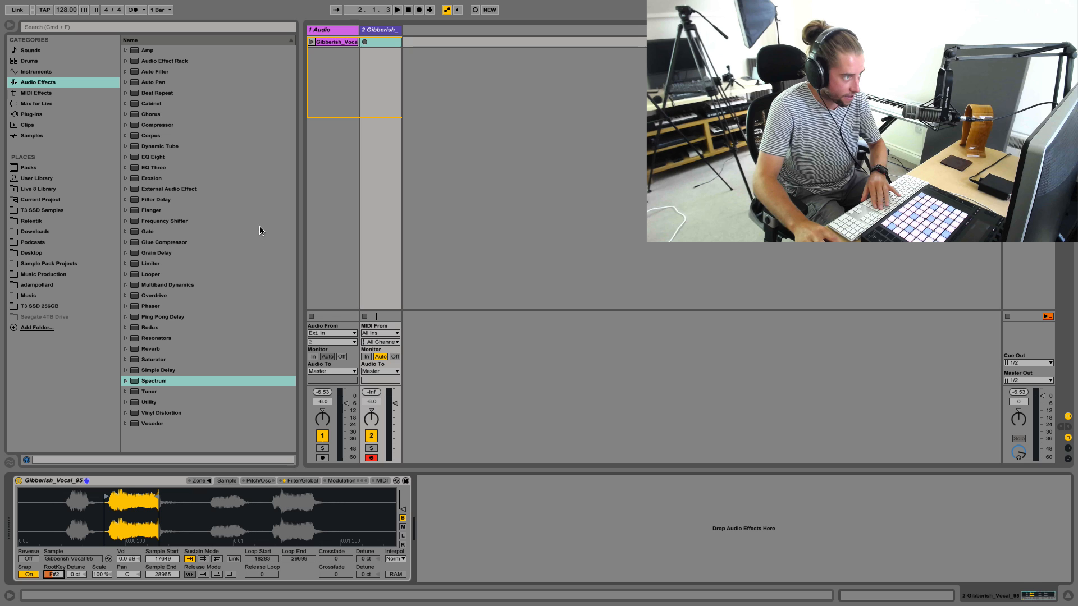
Delete the audio track that holds the analysed vocal clip
left_click(323, 35)
key("BackSpace")
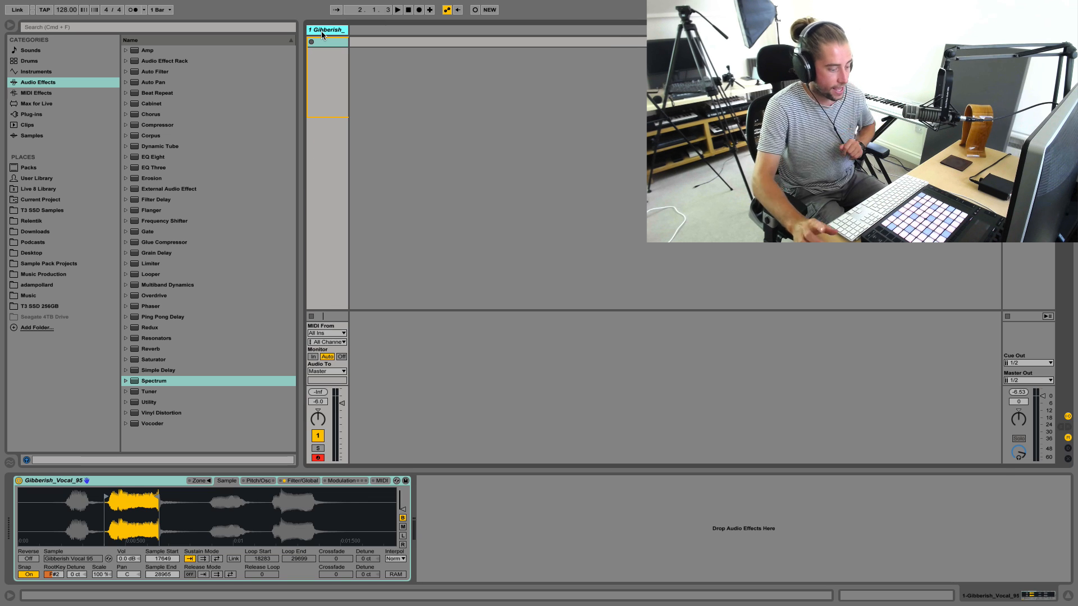